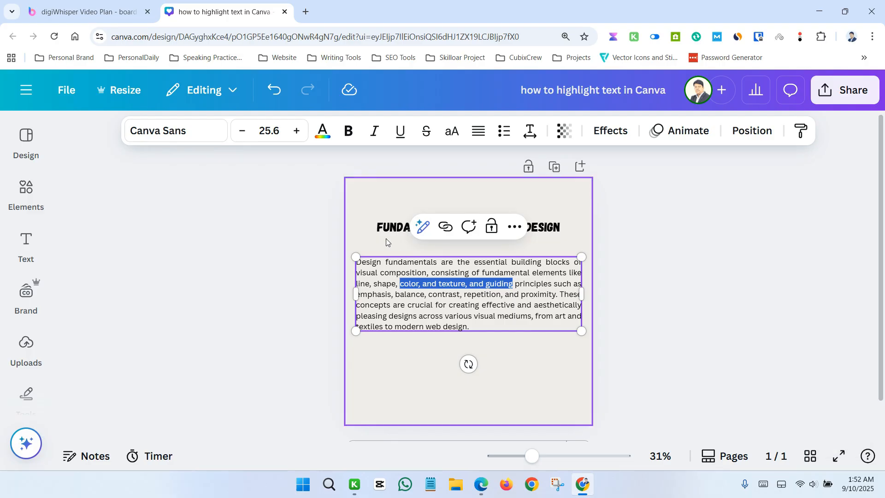
Step: Color the selected phrase "color, and texture, and guiding" in the paragraph pure red (#FF0000)
click(323, 130)
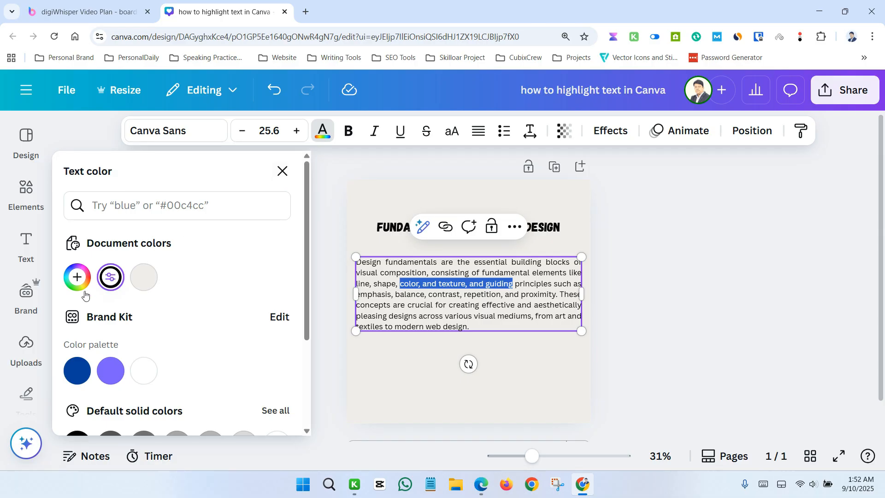
click(77, 276)
click(258, 312)
drag(264, 306, 306, 305)
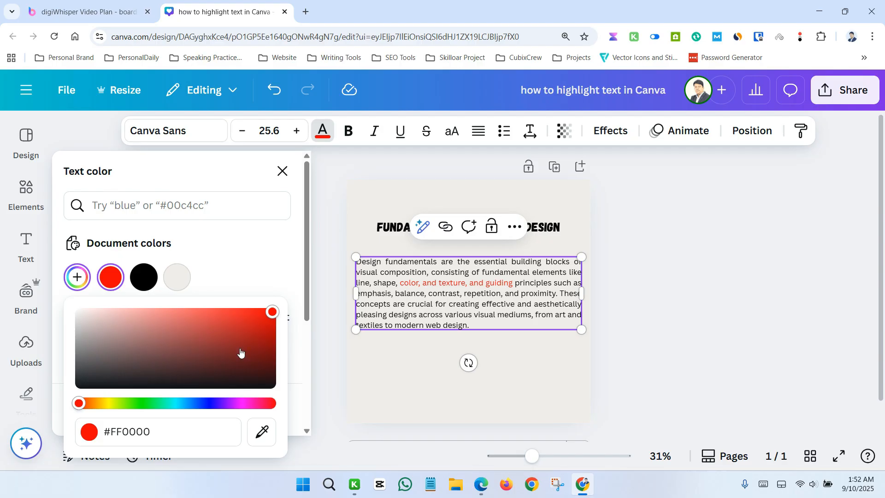
Step: Darken the text color of the phrase "color, and texture, and guiding" to #840000
click(78, 276)
click(80, 290)
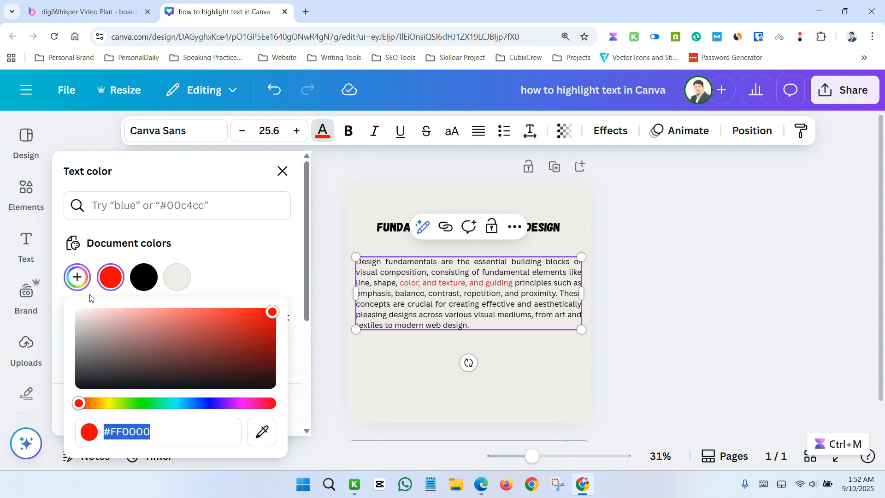
drag(216, 322, 193, 311)
drag(177, 351, 332, 347)
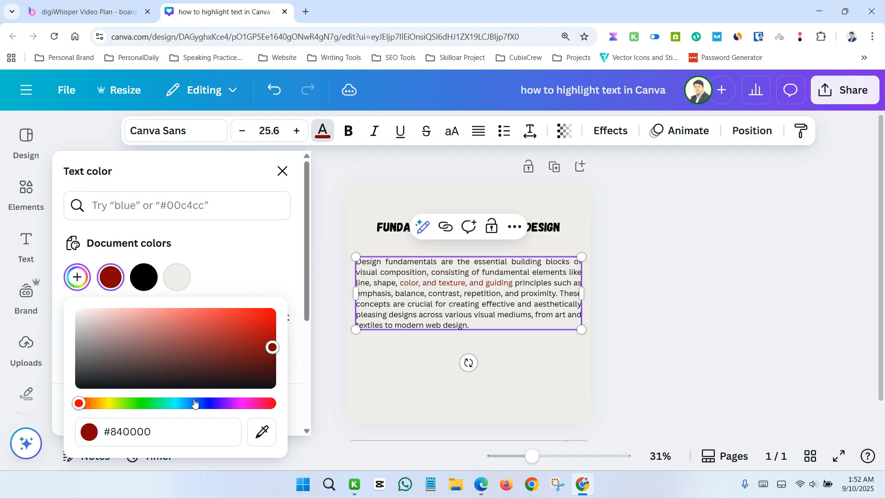
Step: Try blue #00A4C1 on the phrase "color, and texture, and guiding", settle on red #C10000, and deselect the text
drag(81, 404, 180, 404)
drag(272, 346, 348, 328)
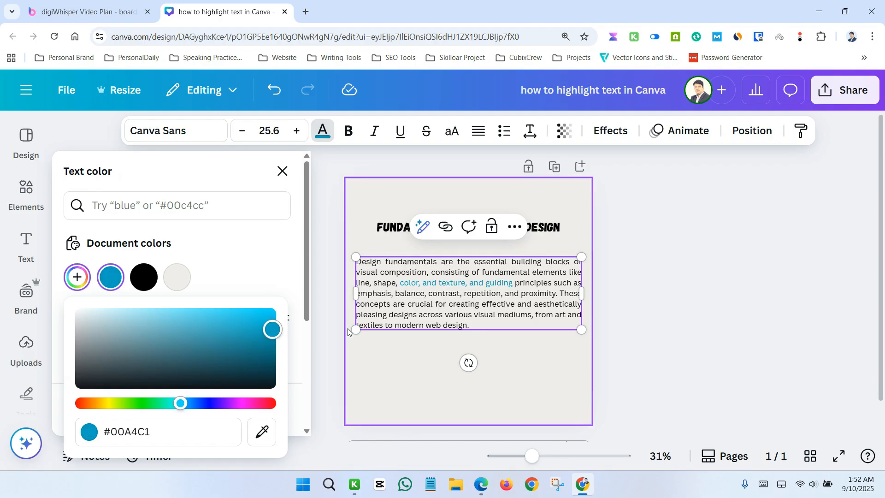
drag(218, 406, 292, 406)
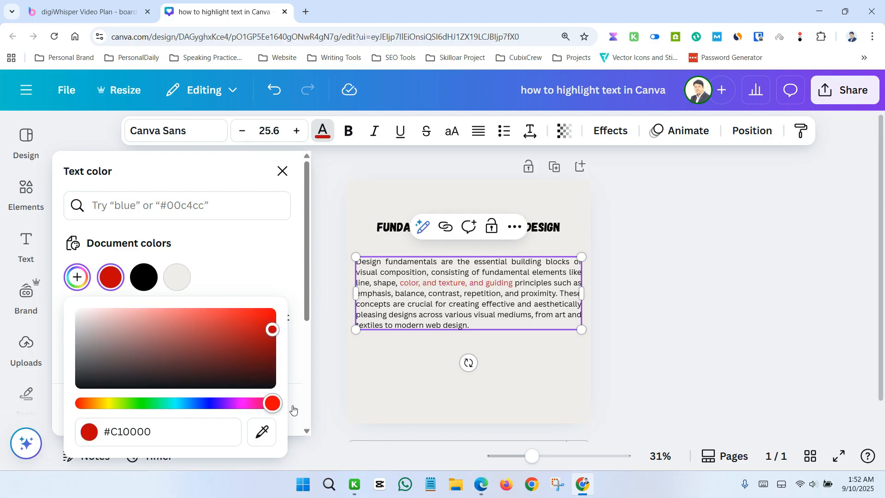
click(641, 367)
click(640, 366)
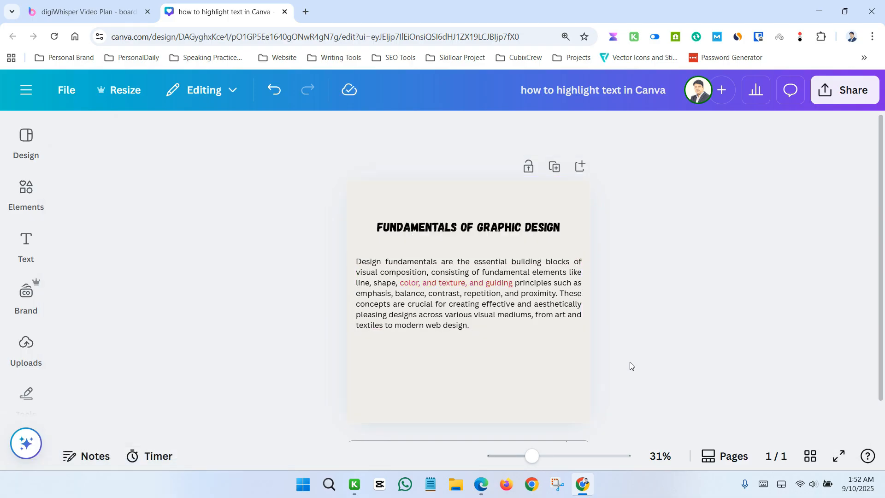
Step: Make the red phrase "color, and texture, and guiding" bold and deselect the text
click(434, 299)
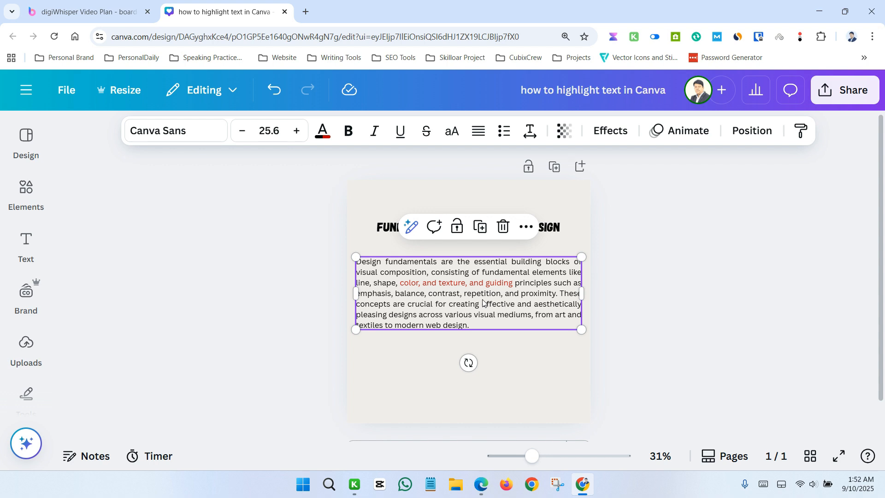
click(416, 285)
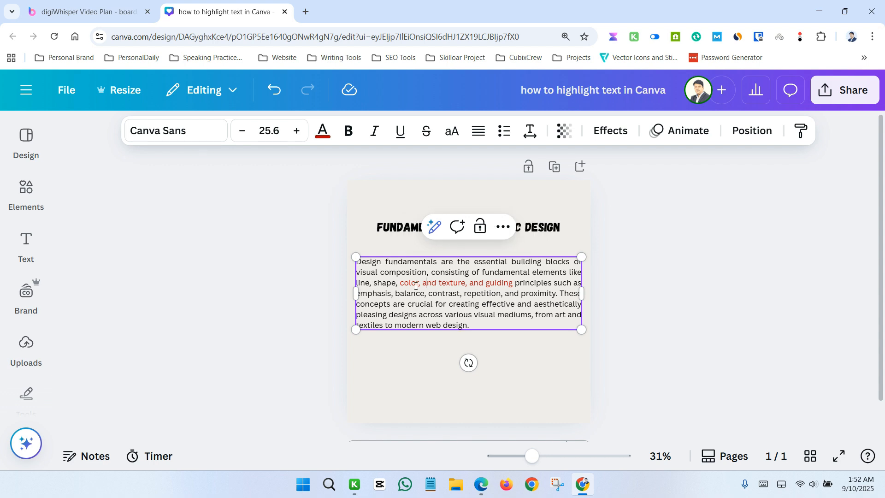
drag(400, 283, 512, 283)
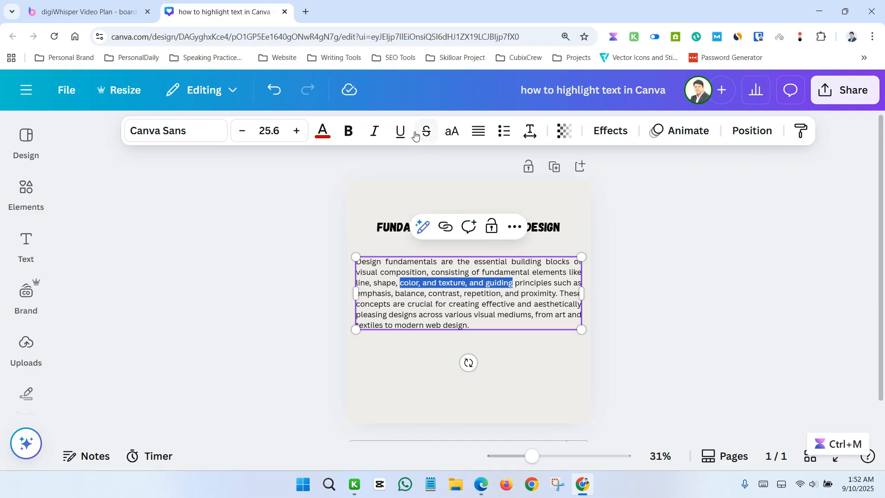
click(349, 131)
click(268, 252)
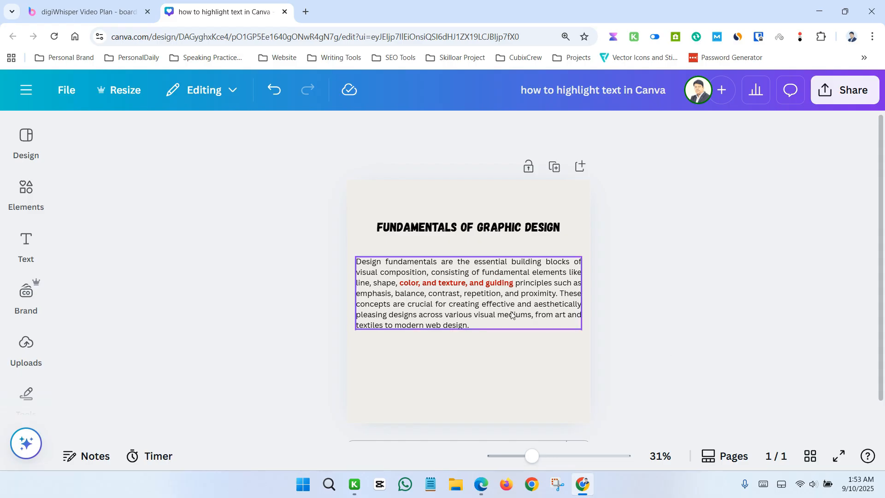
Step: Select the phrase "crucial for creating effective" in the paragraph
click(467, 302)
click(450, 308)
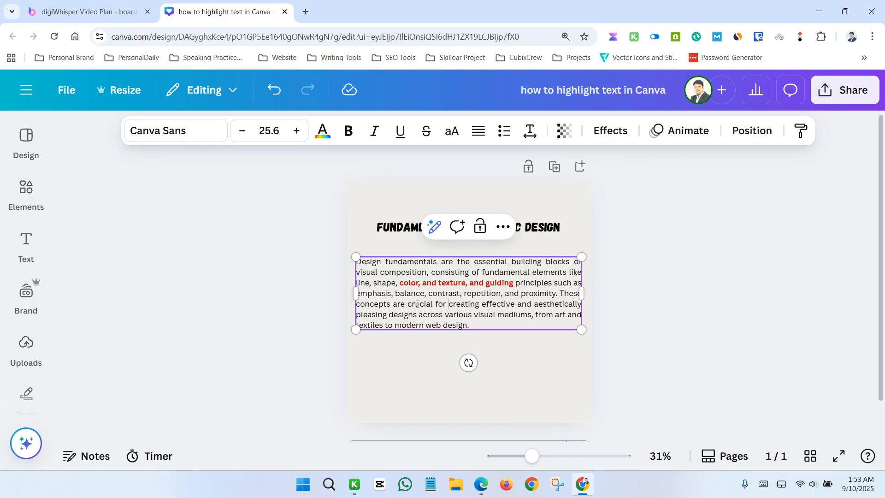
drag(408, 304, 515, 303)
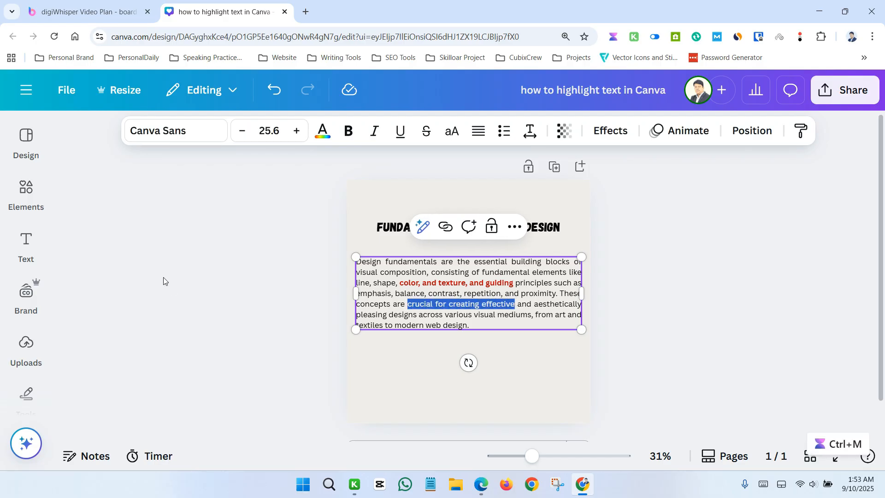
Step: Search the design elements for "shape"
click(26, 196)
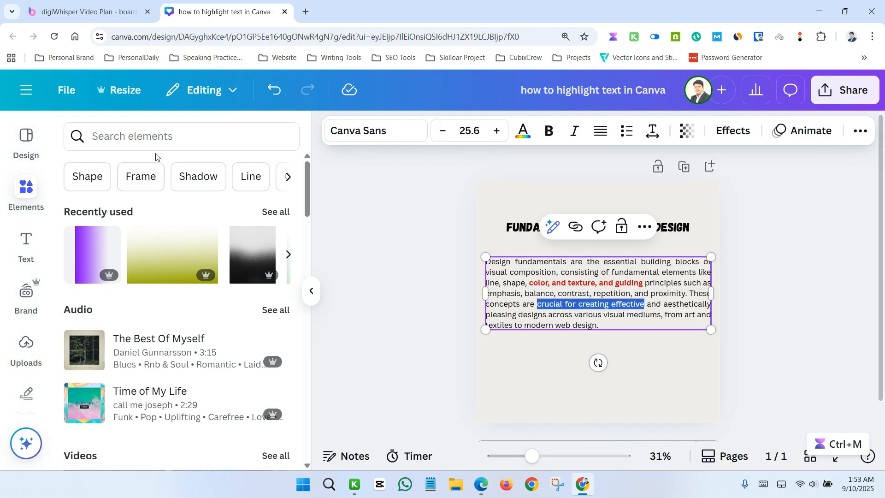
click(135, 138)
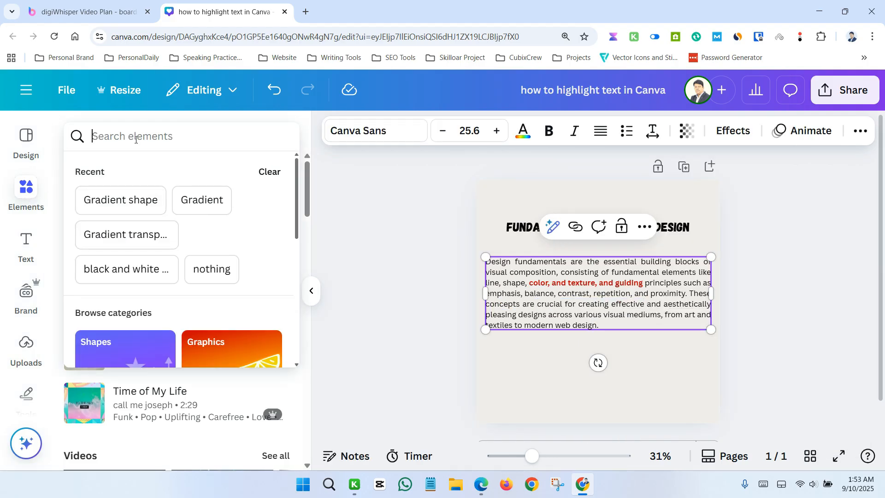
text(shape)
key(Return)
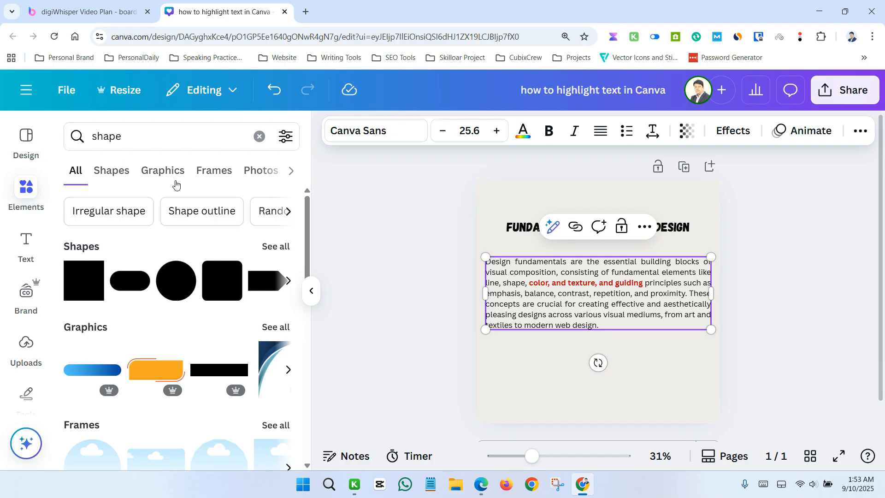
Step: Search the elements for "rectangle rounded" and add the solid rounded square shape to the page
click(68, 138)
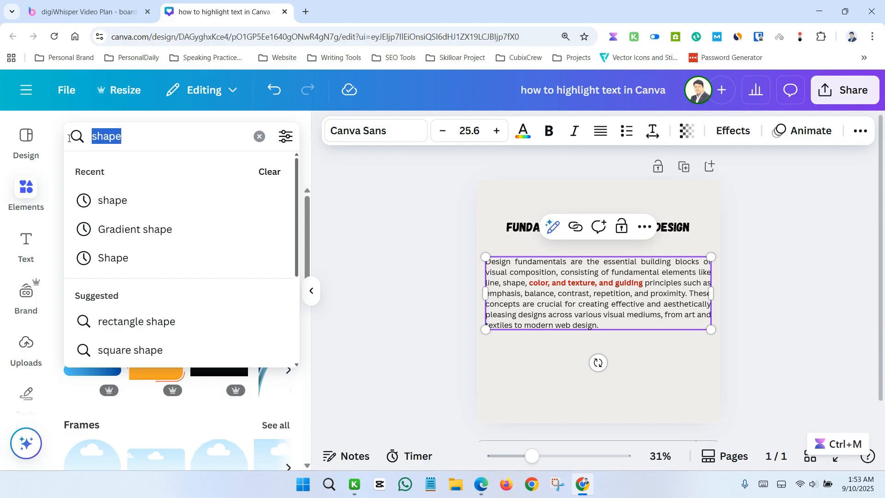
text(rect)
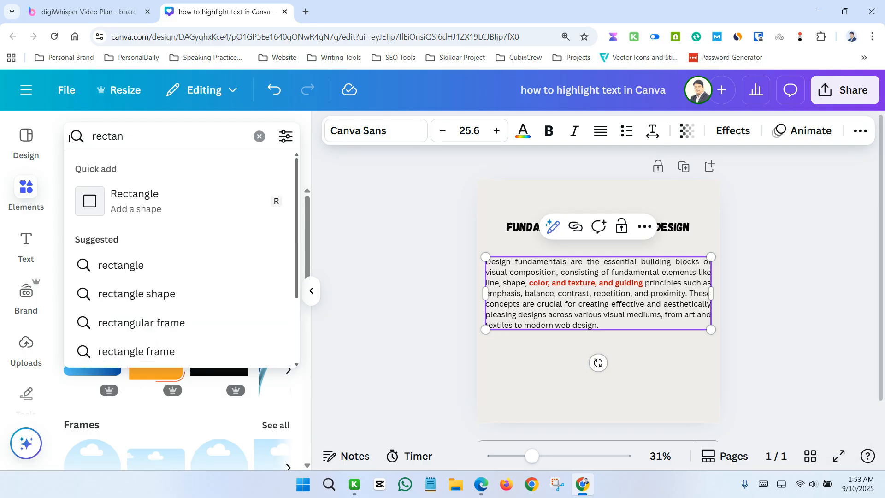
text(angle rounded)
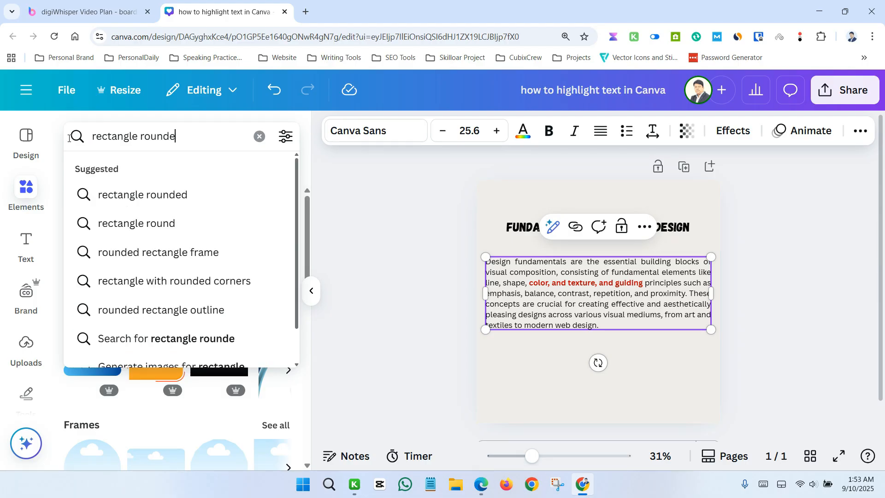
key(Return)
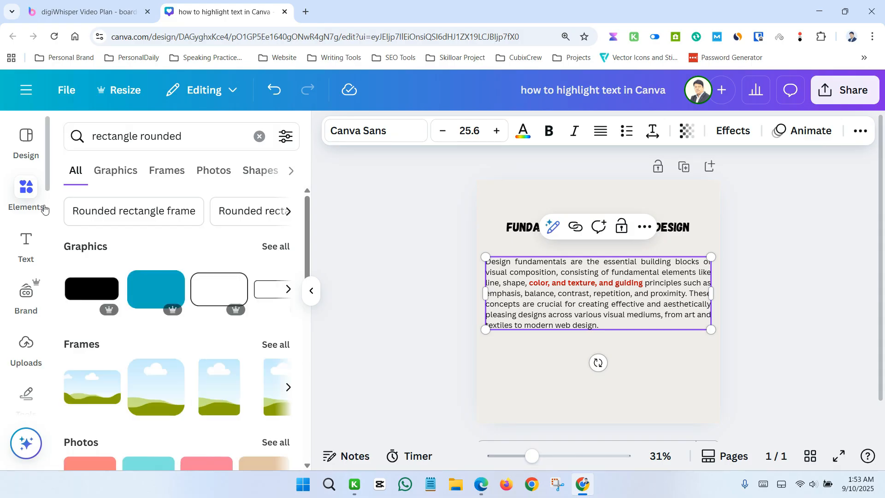
scroll(158, 325, down, 3)
scroll(158, 325, up, 3)
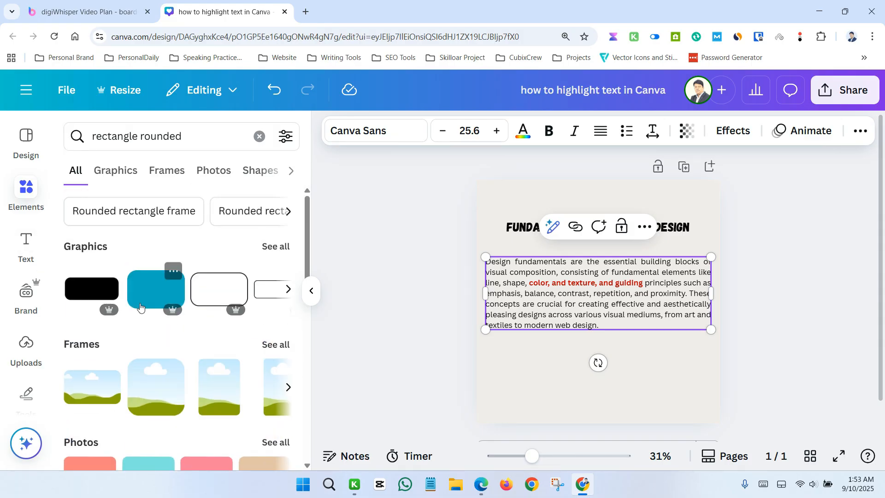
scroll(227, 330, down, 7)
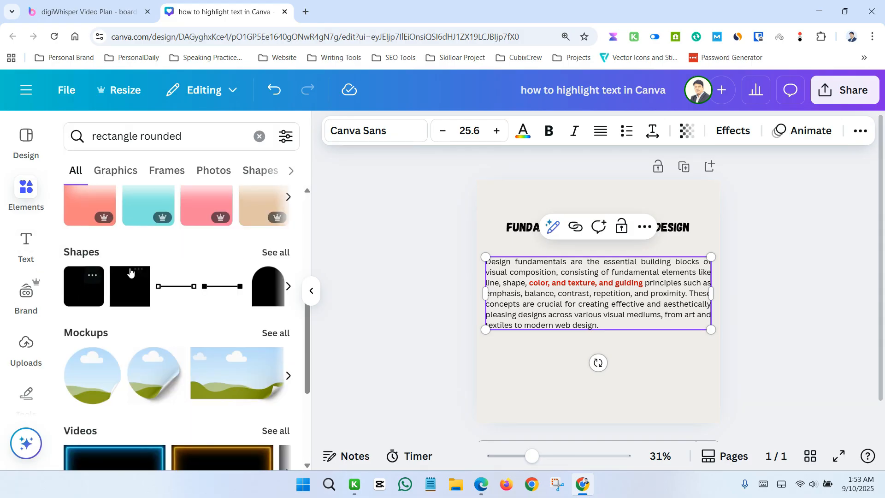
click(79, 293)
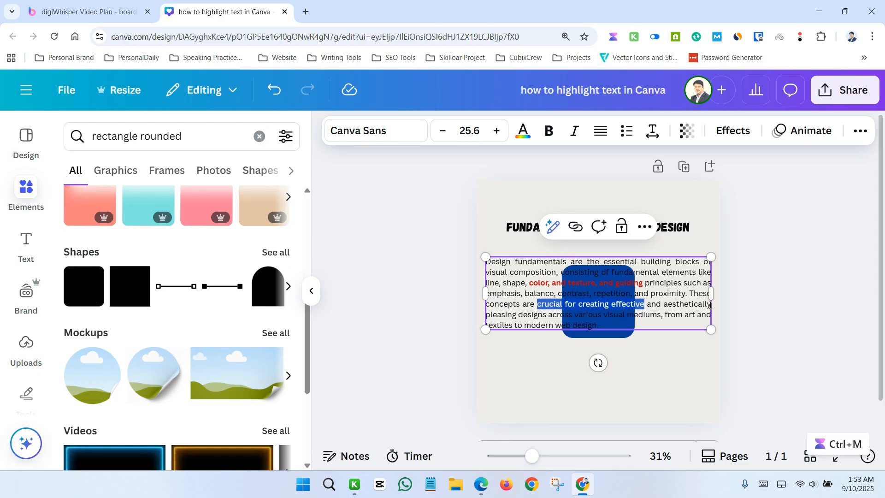
Step: Flatten the blue rounded shape into a slim bar and place it over the words "crucial for creating"
click(780, 312)
drag(608, 317, 587, 301)
click(762, 336)
click(804, 364)
click(746, 320)
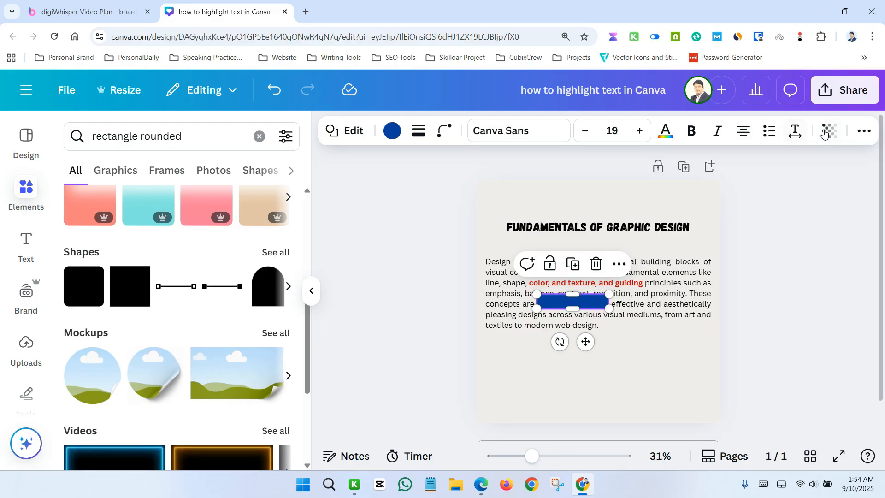
Step: Move the blue bar's layer below the paragraph text layer and deselect it
click(863, 133)
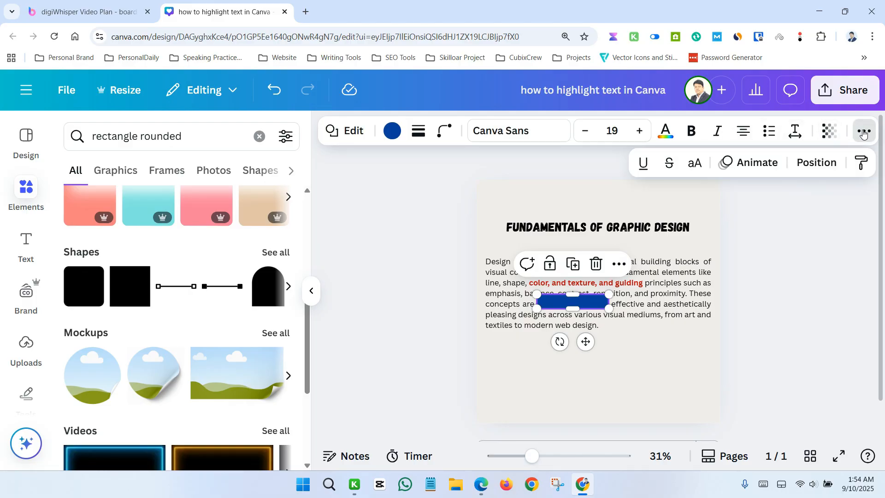
click(807, 164)
click(235, 165)
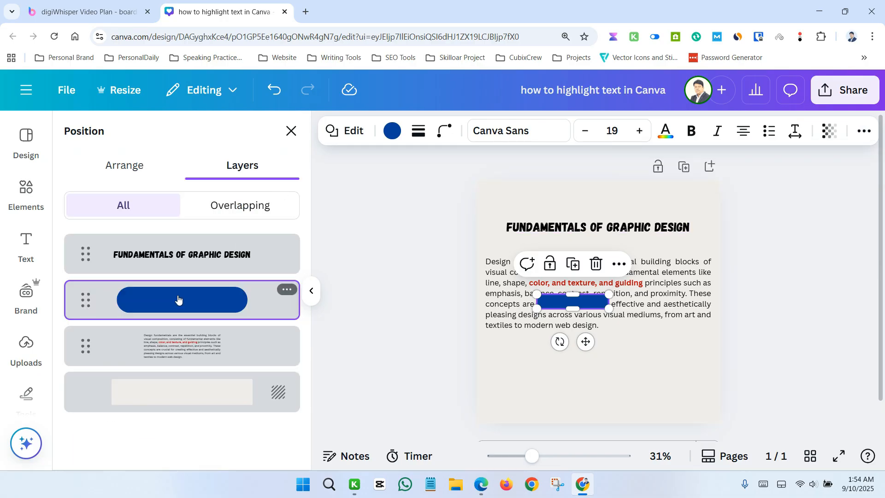
drag(180, 300, 183, 370)
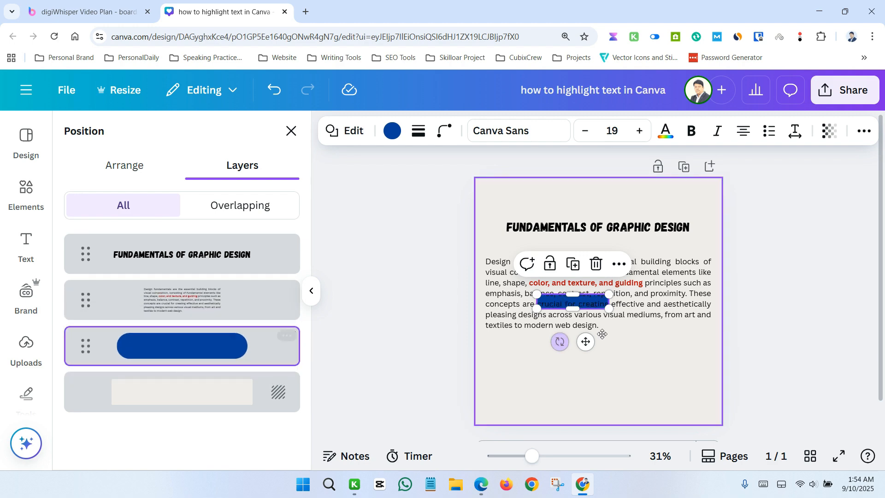
click(770, 299)
click(385, 297)
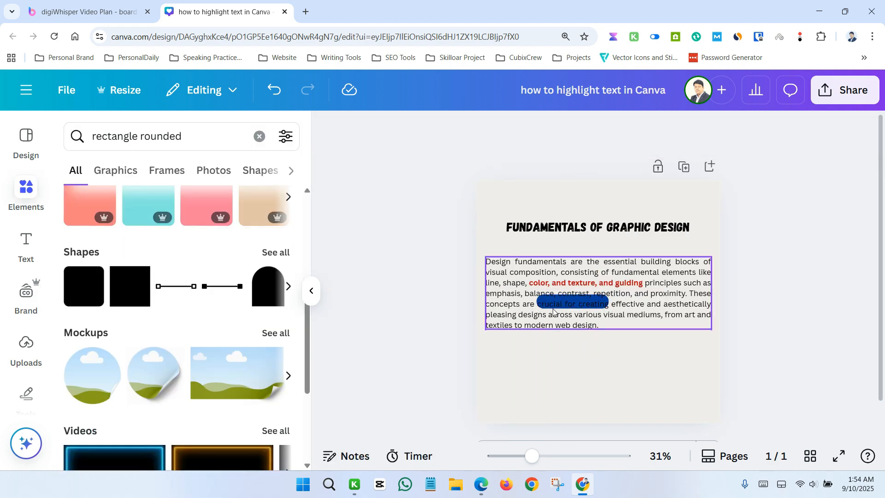
Step: Select the blue bar behind the paragraph and reduce its height to about 32, keeping it behind "crucial for creating"
click(574, 307)
click(576, 306)
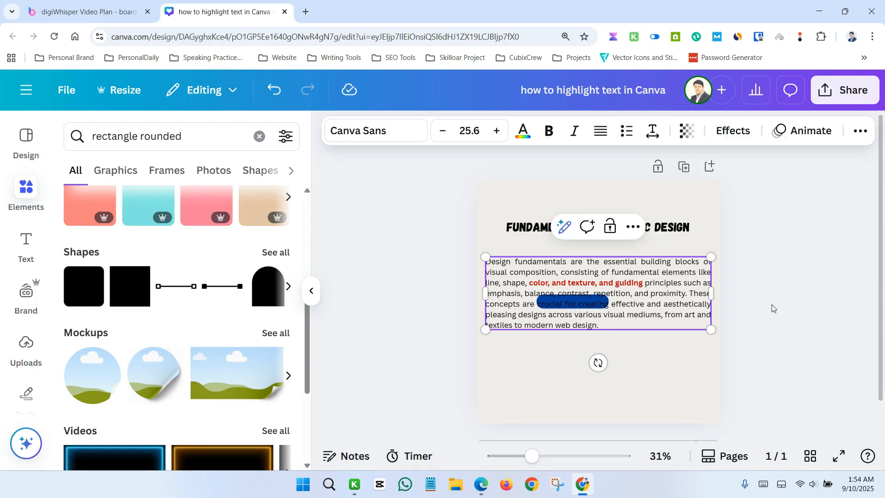
click(790, 307)
click(582, 304)
ctrl+click(582, 300)
drag(572, 297, 573, 300)
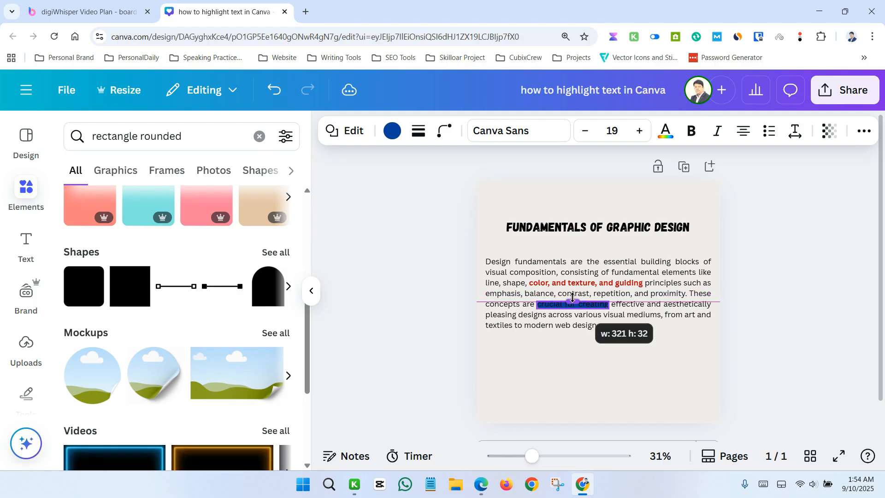
Step: Try blue #006AFF as the highlight bar's solid fill, then change it to a bright orange-red
click(392, 133)
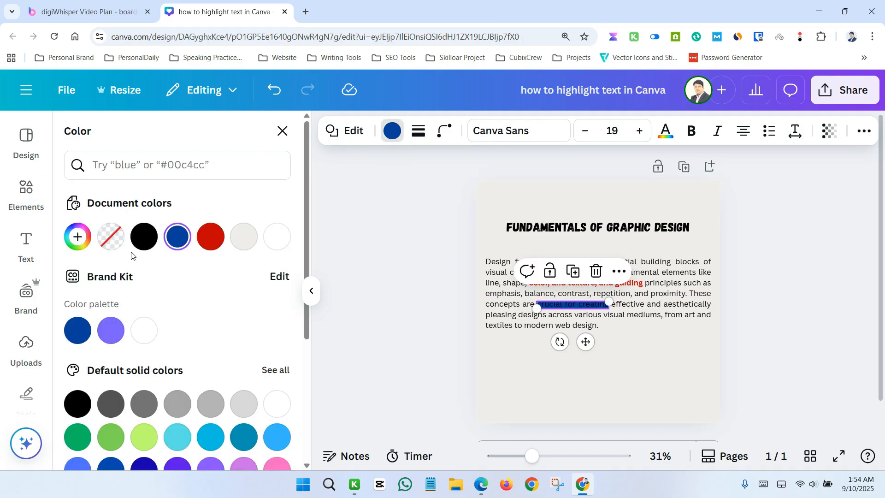
click(77, 237)
drag(76, 304, 72, 399)
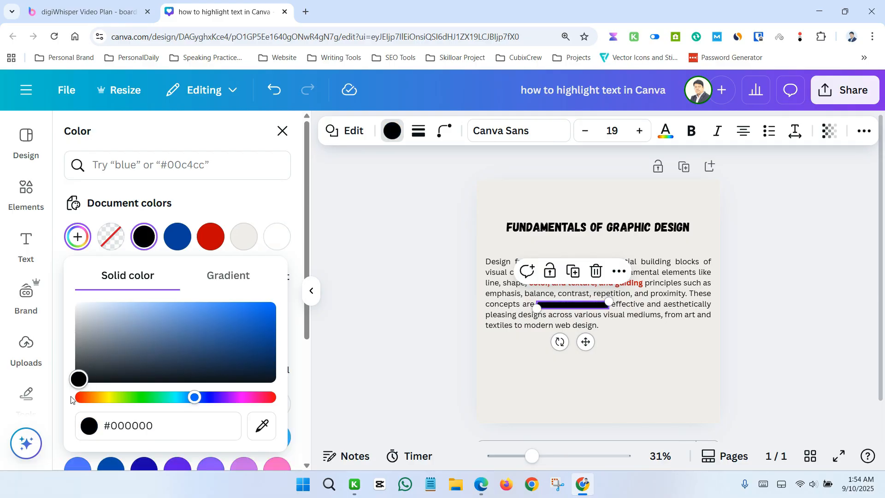
drag(72, 399, 325, 302)
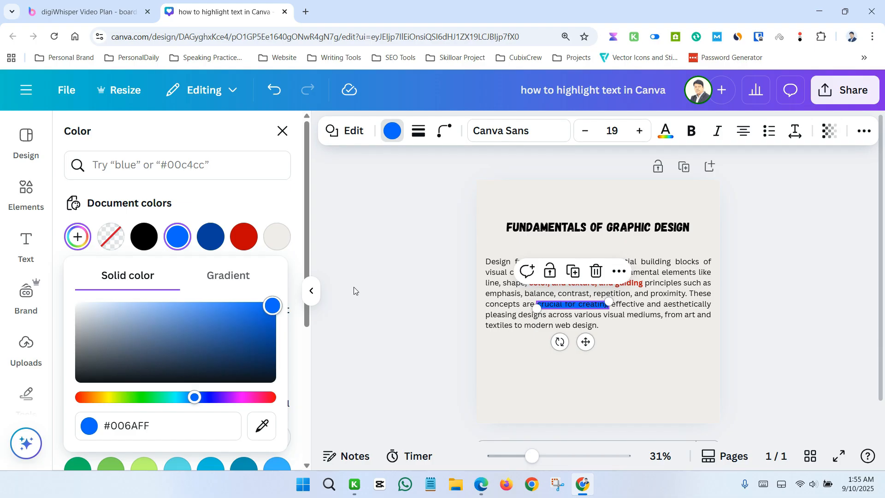
drag(193, 397, 89, 397)
drag(256, 329, 346, 314)
key(ctrl+m)
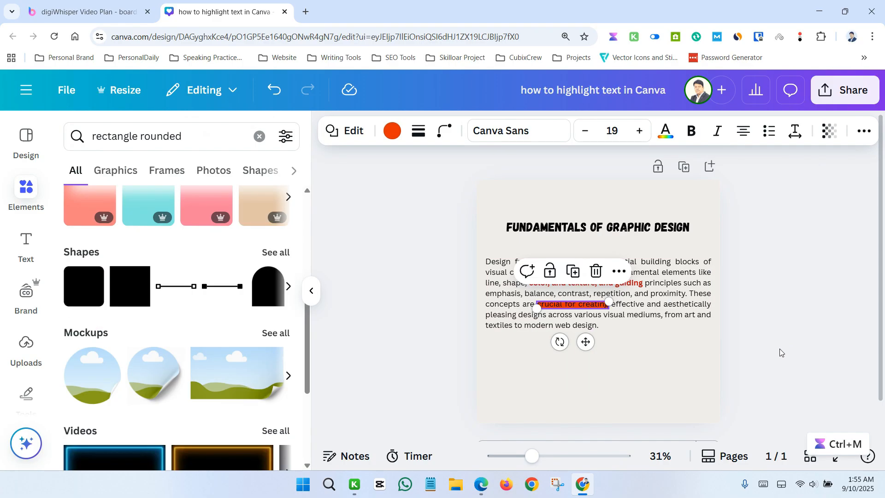
Step: Enlarge the orange-red bar slightly in height and width so it fully surrounds "crucial for creating", and deselect it
drag(526, 453, 553, 454)
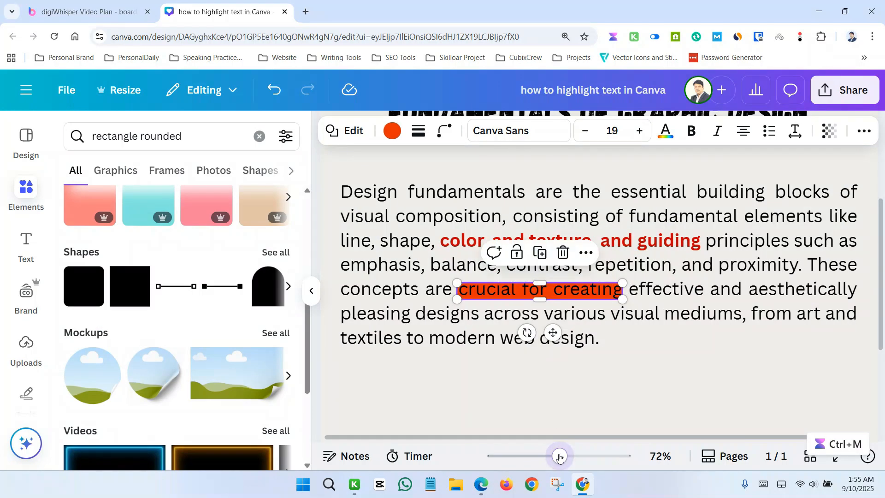
drag(538, 283, 542, 276)
drag(458, 289, 452, 287)
drag(623, 288, 626, 289)
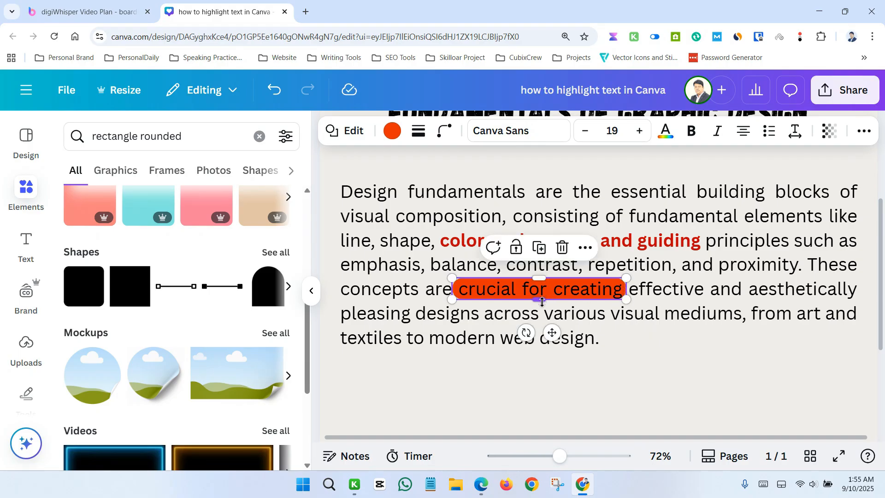
drag(542, 300, 542, 300)
drag(559, 456, 542, 455)
click(805, 326)
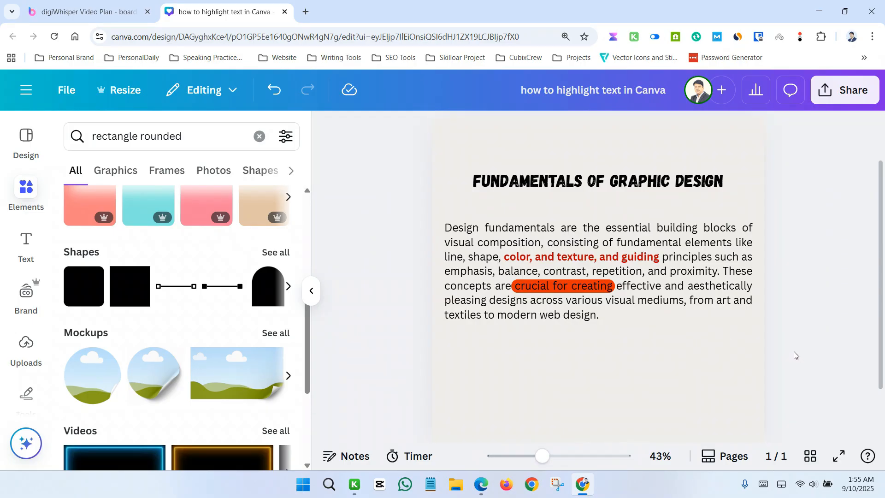
click(576, 289)
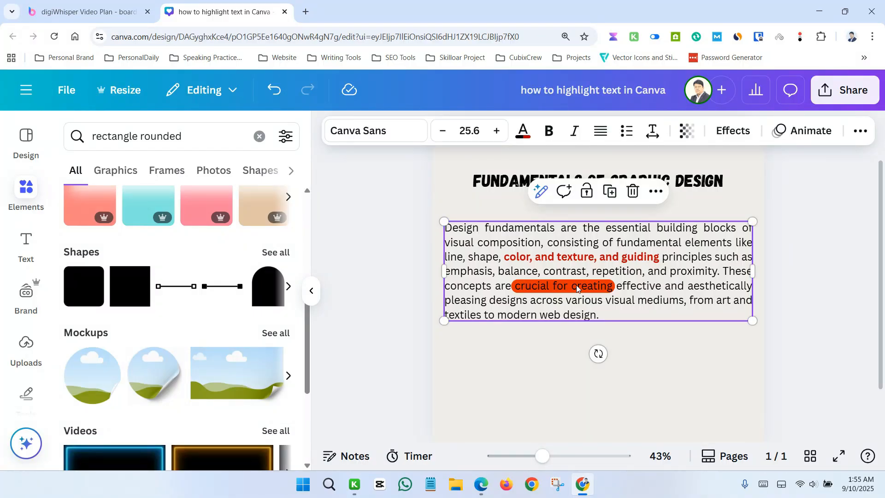
click(799, 349)
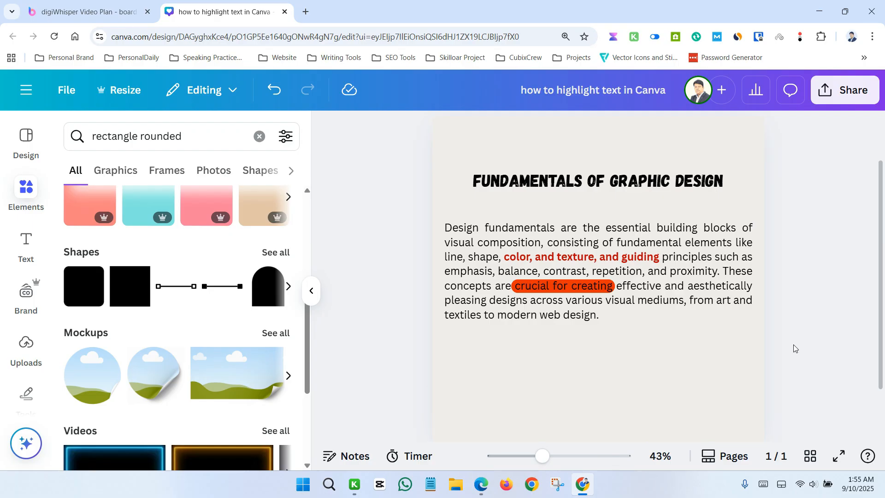